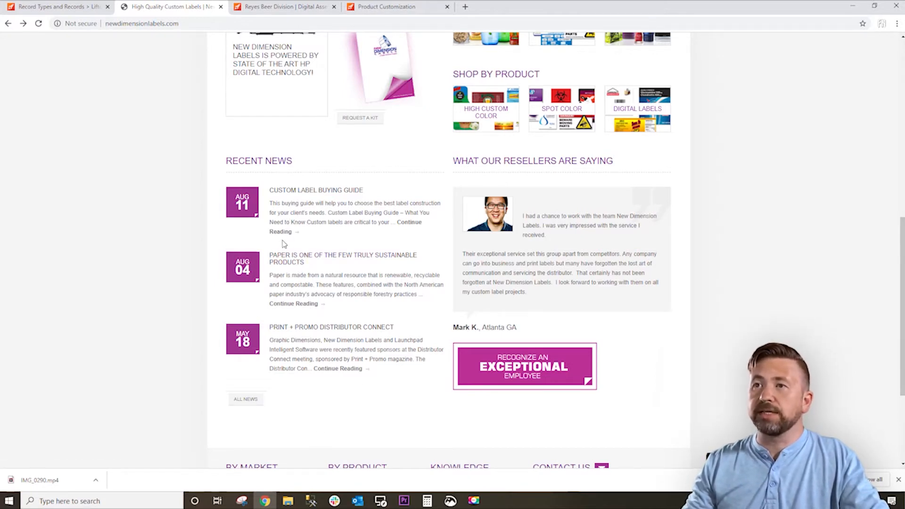
Open the full Custom Label Buying Guide article from the recent news on the New Dimension Labels site.
click(281, 235)
In the Reyes digital asset manager, filter the assets to the LITE brand and download the Miller Lite 12oz. Cans PNG.
click(286, 7)
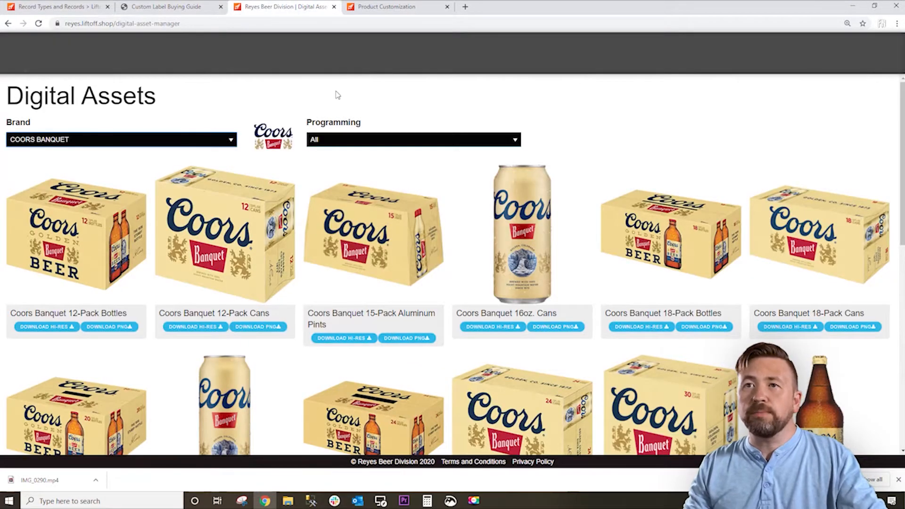
click(183, 140)
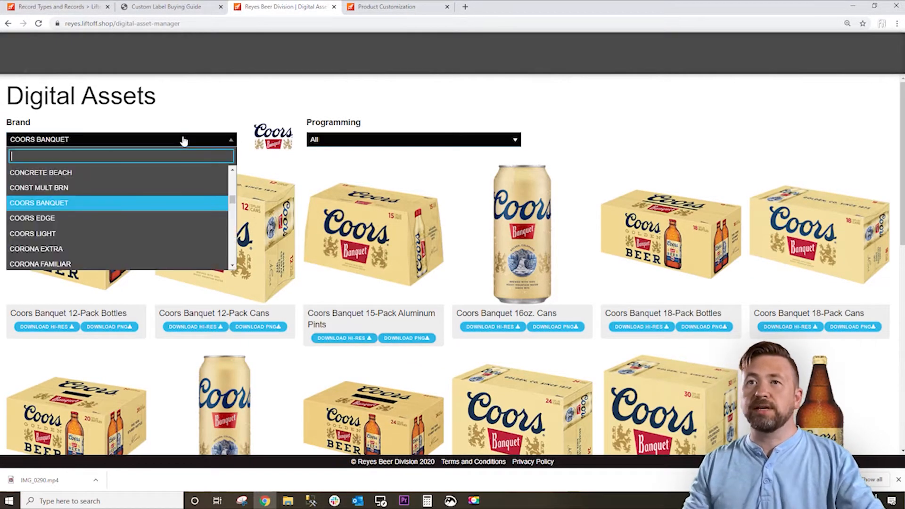
text(lite)
key(Return)
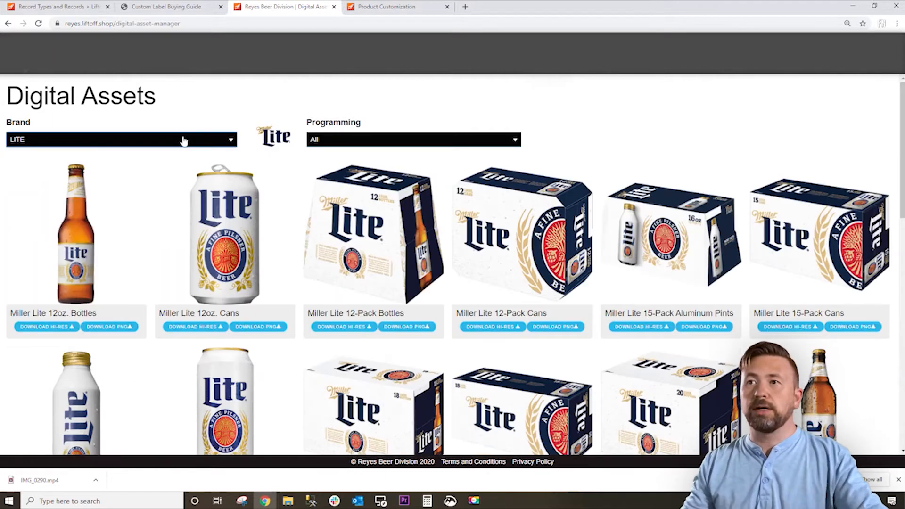
scroll(257, 258, down, 2)
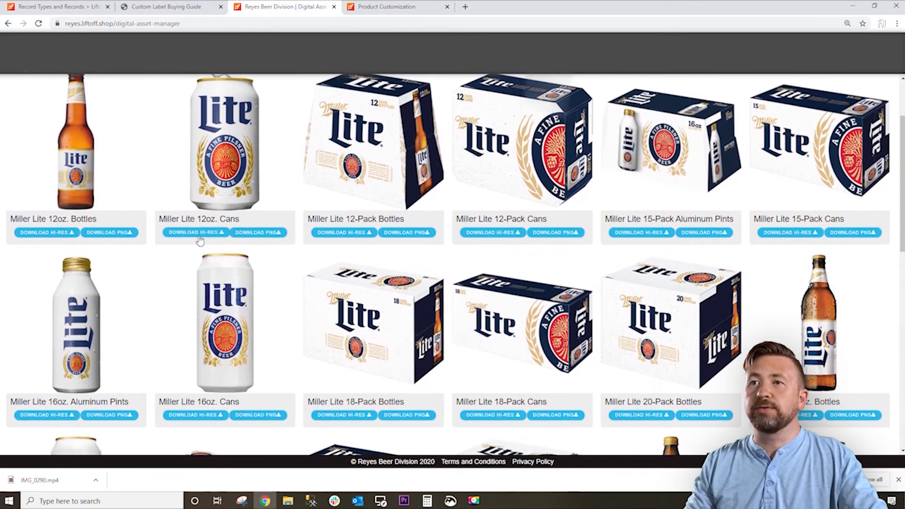
click(254, 233)
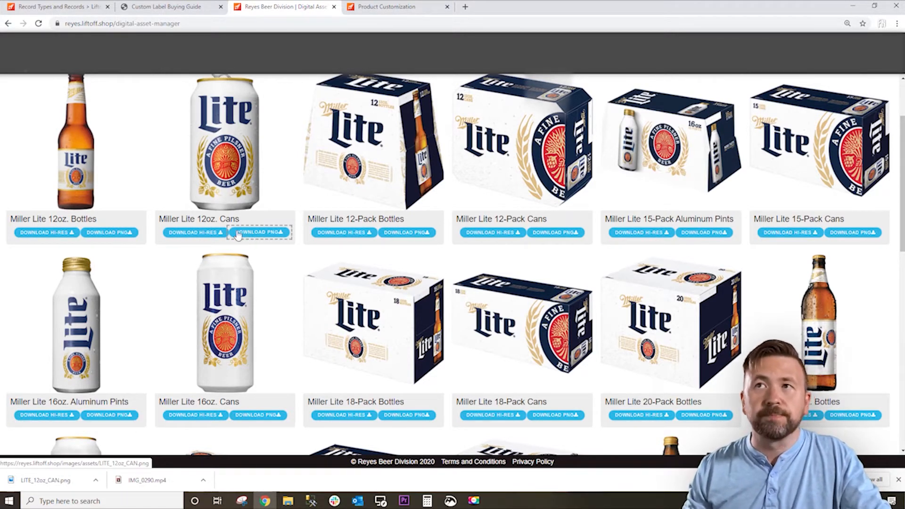
In the YMCA product customization, crop the dumbbell workout photo, slightly enlarged, around the man in the red shirt and use it.
click(384, 12)
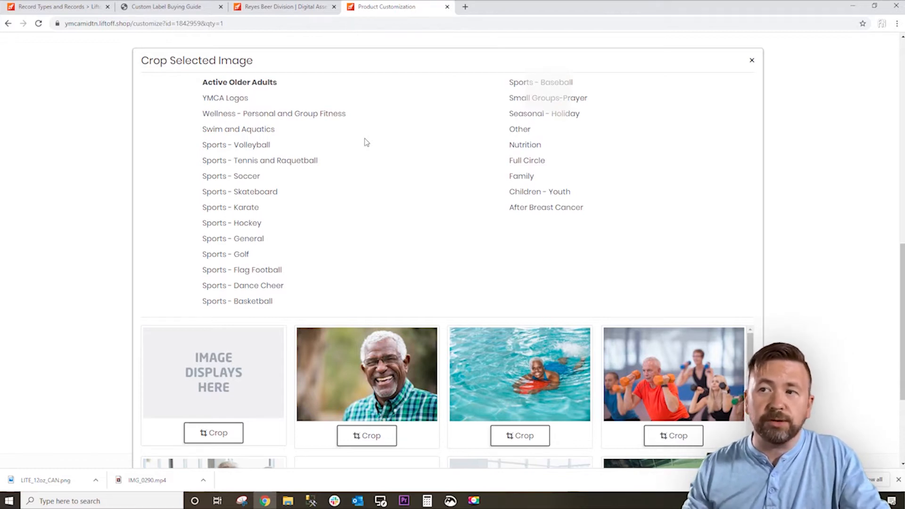
click(670, 436)
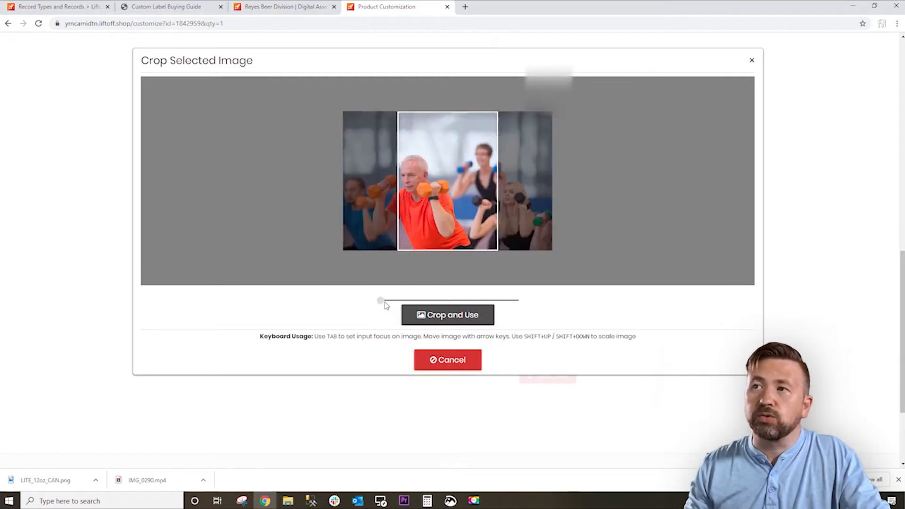
drag(381, 301, 384, 300)
drag(464, 202, 510, 187)
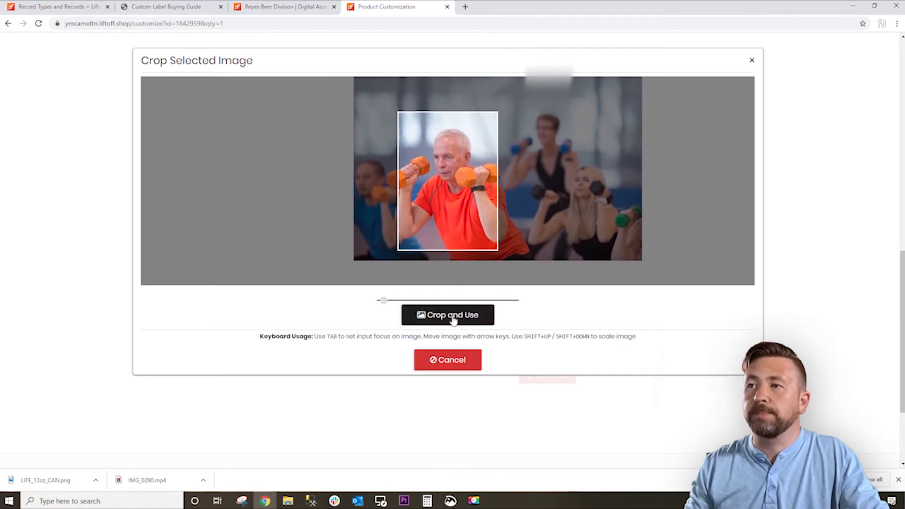
click(419, 372)
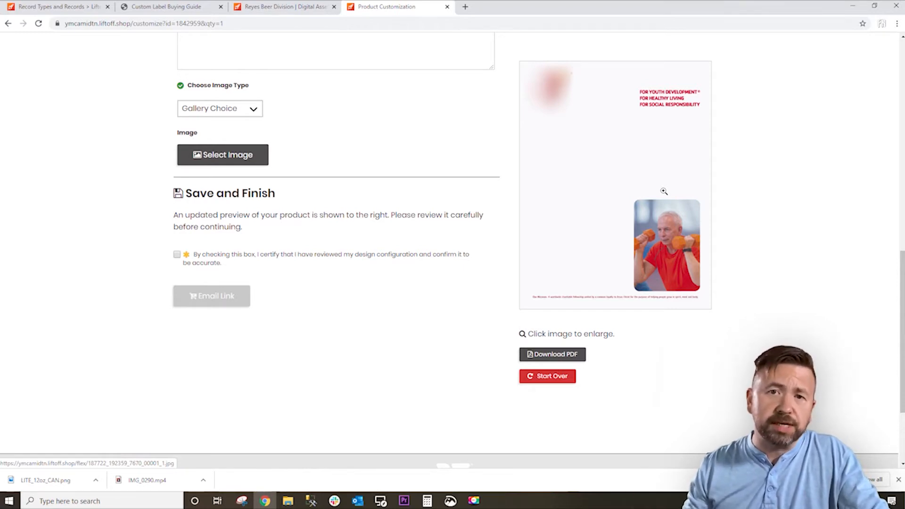
In Liftoff's Record Types and Records page, create a new record type named Test Blog 2020.
click(60, 6)
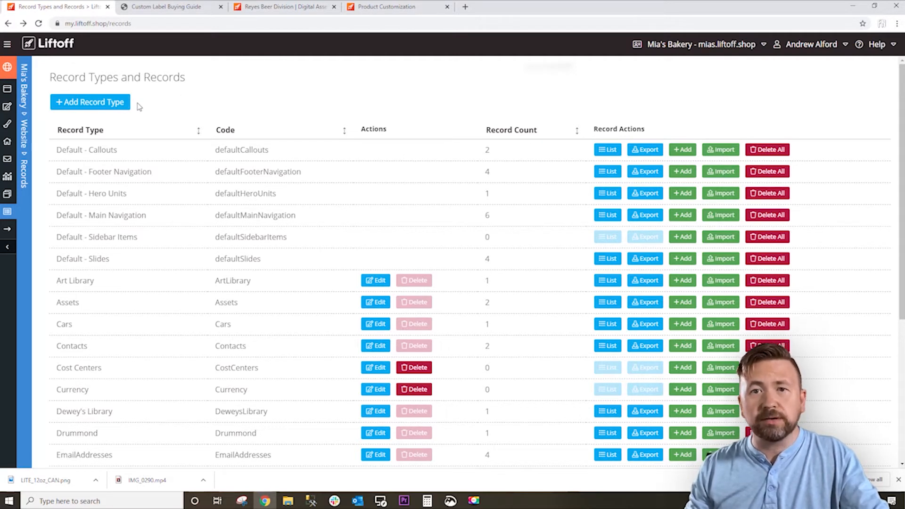
click(90, 105)
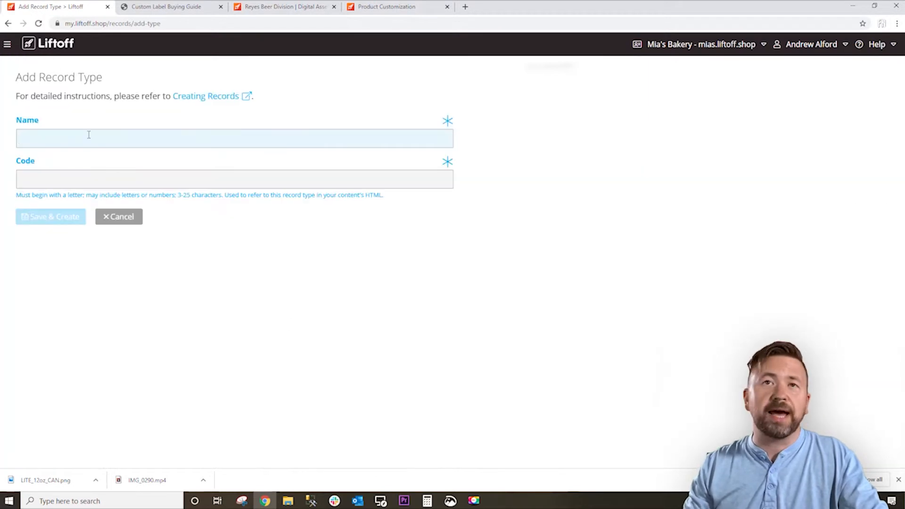
text(Test)
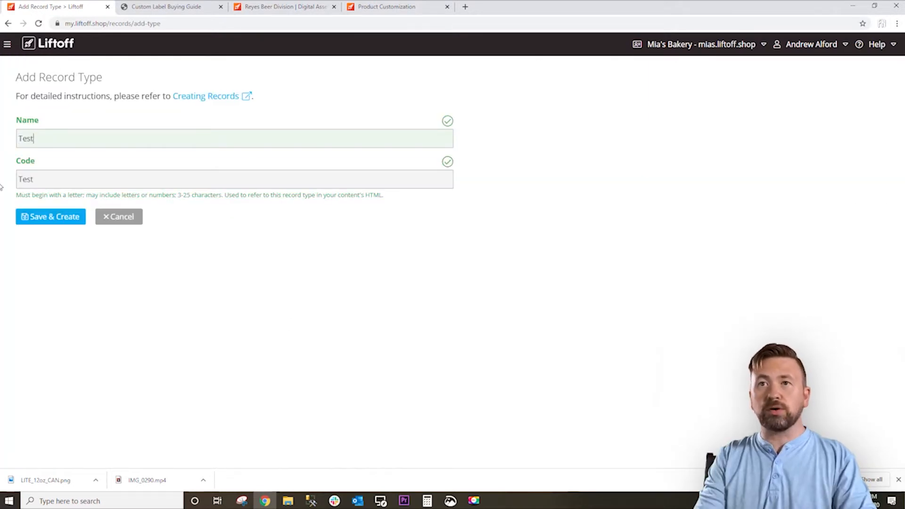
text( Blog)
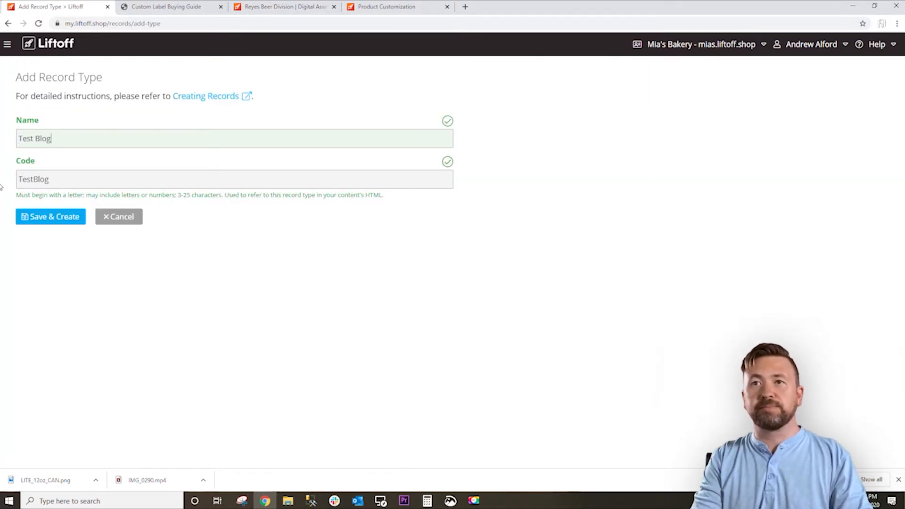
text( 2020)
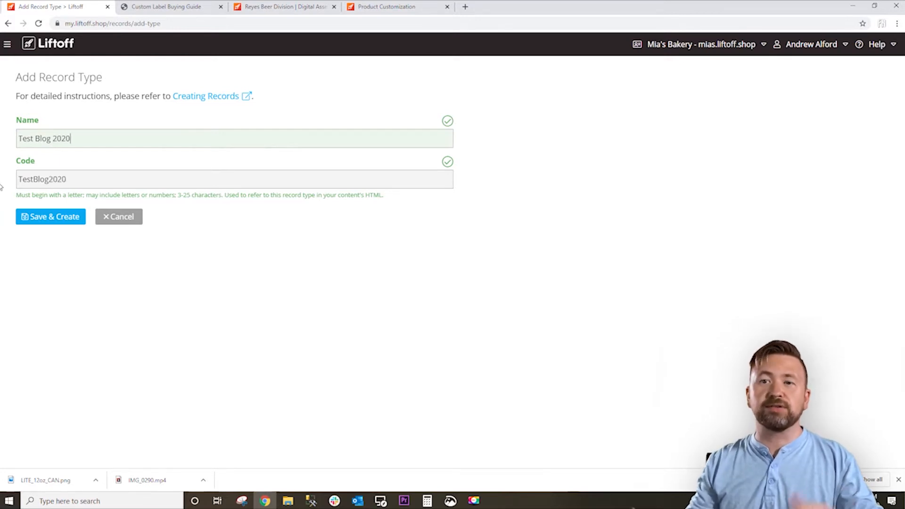
click(41, 216)
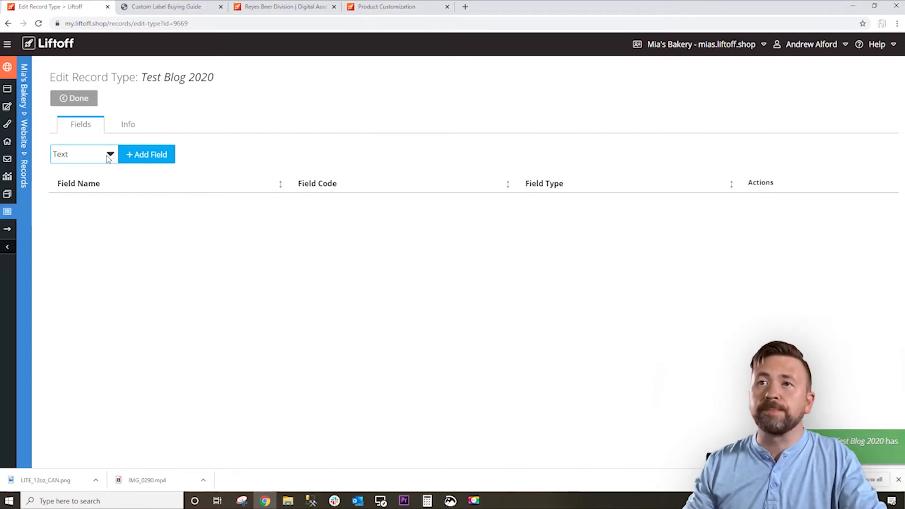
Add a text field named Title to the Test Blog 2020 record type and save it.
click(136, 156)
click(124, 184)
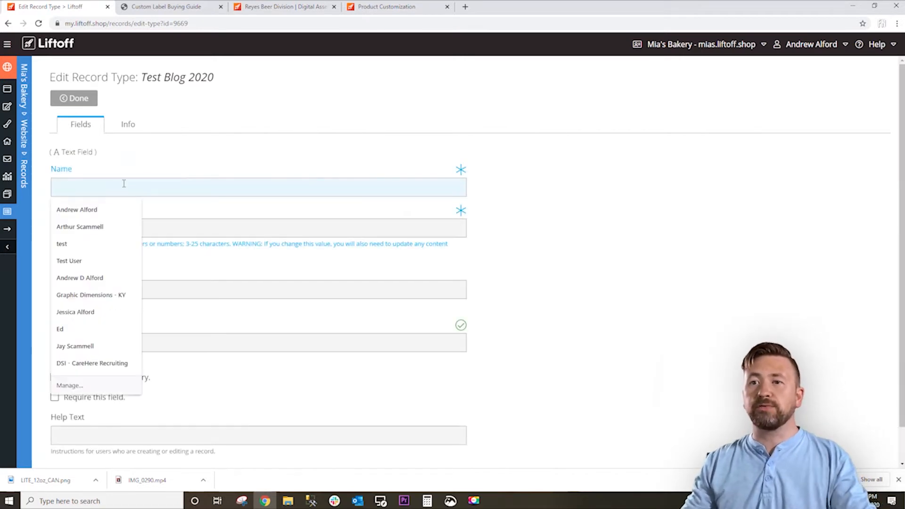
text(Title)
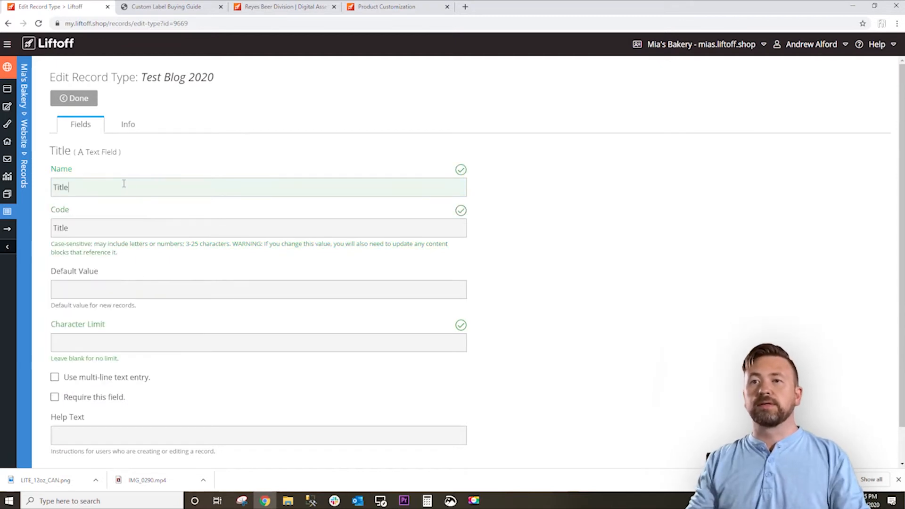
key(Tab)
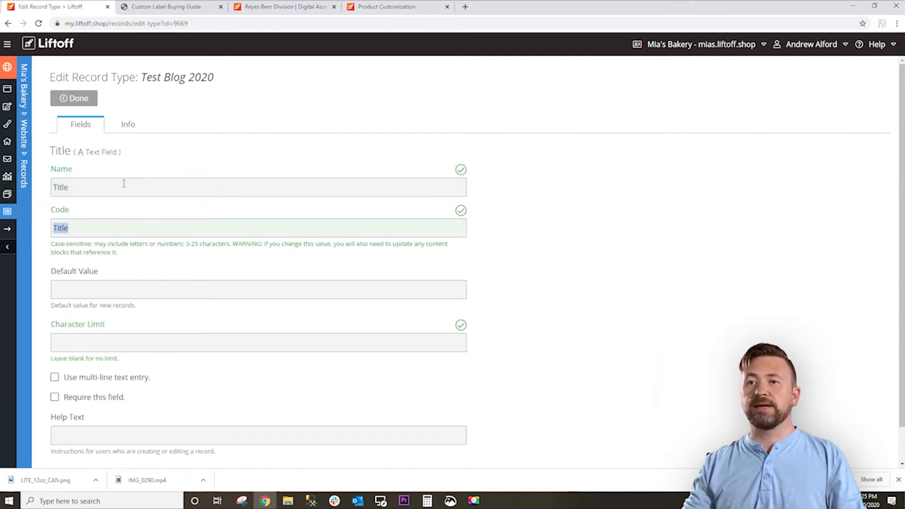
key(Return)
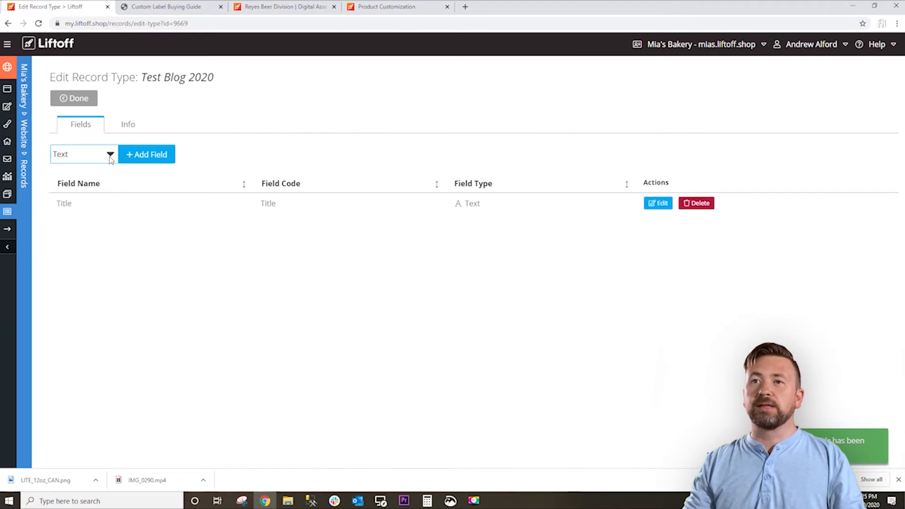
Add a required Date/Time field named Published Date to the record type and save it.
click(111, 155)
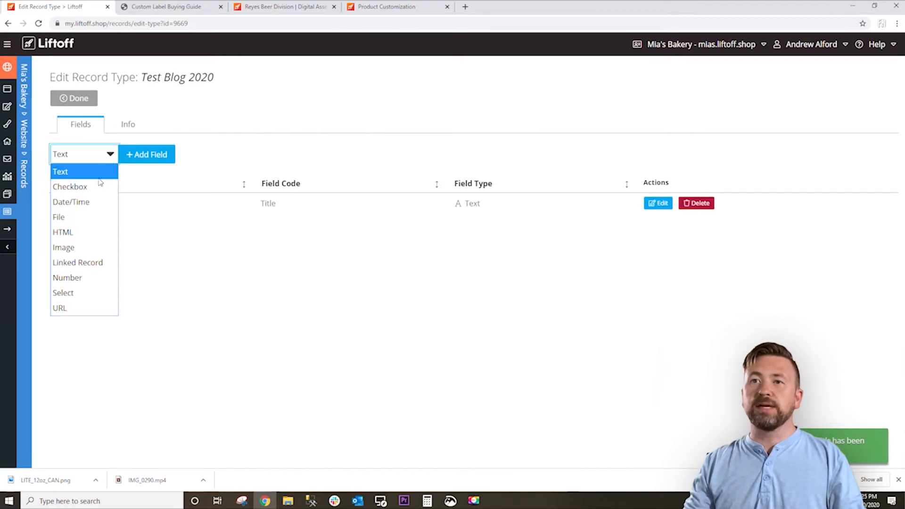
click(93, 207)
click(141, 157)
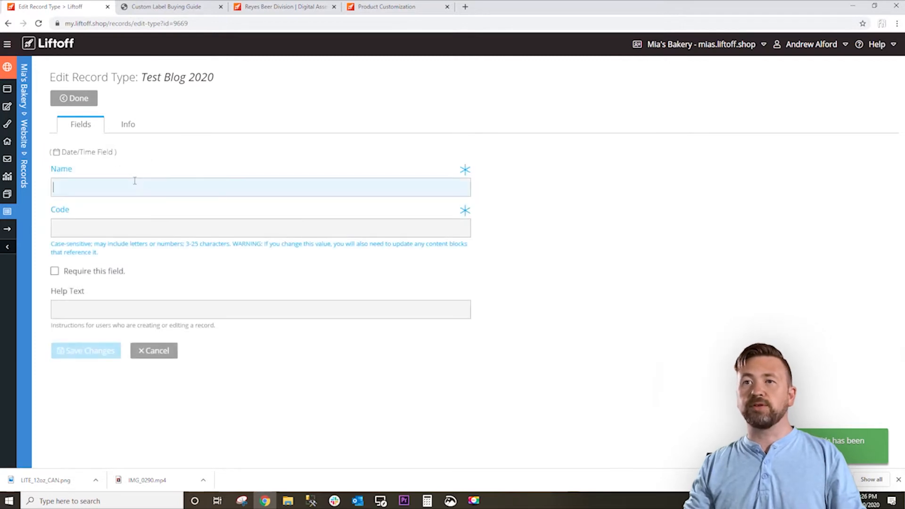
text(Publishe)
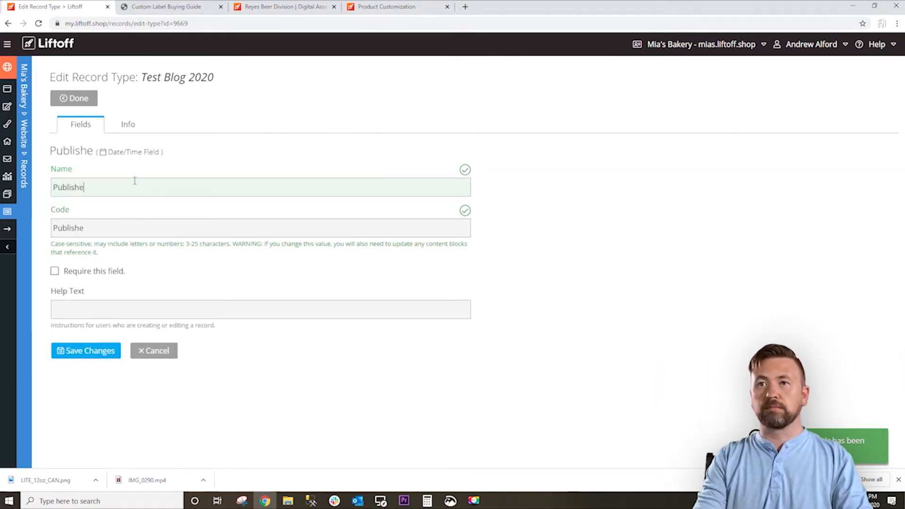
text(d Date)
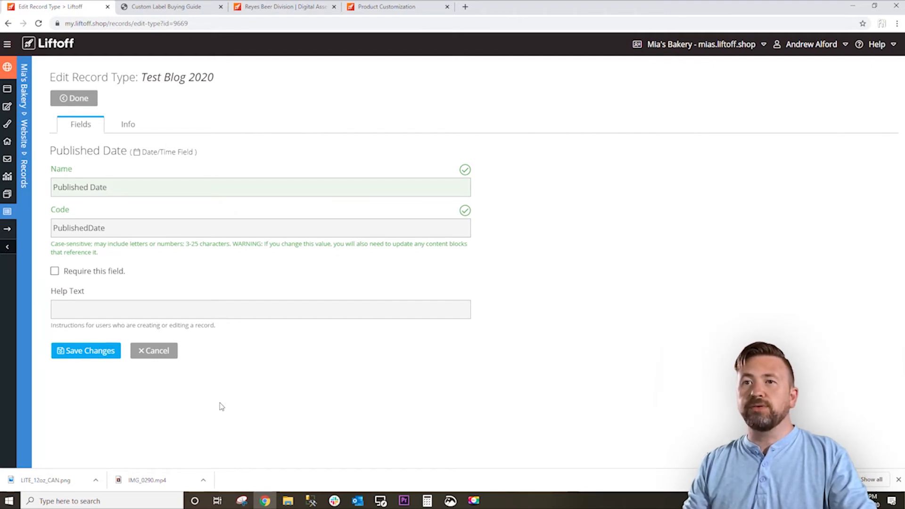
click(56, 272)
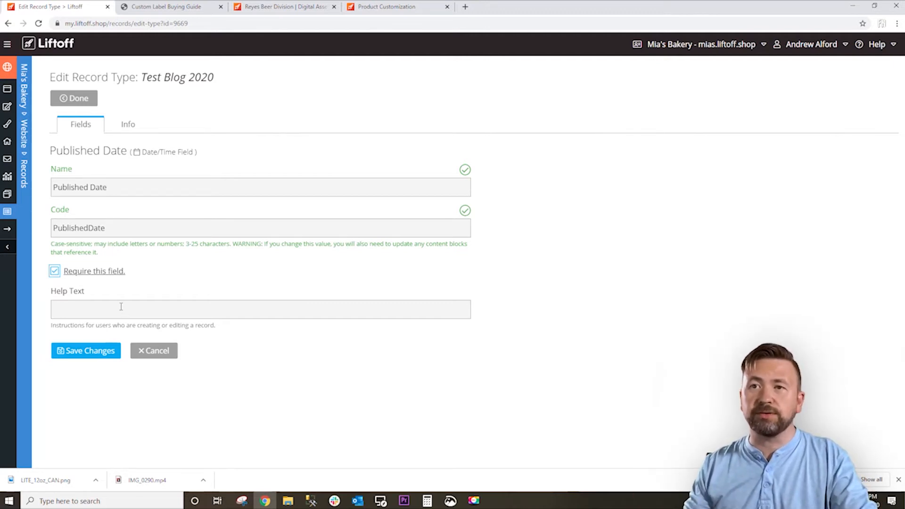
click(108, 352)
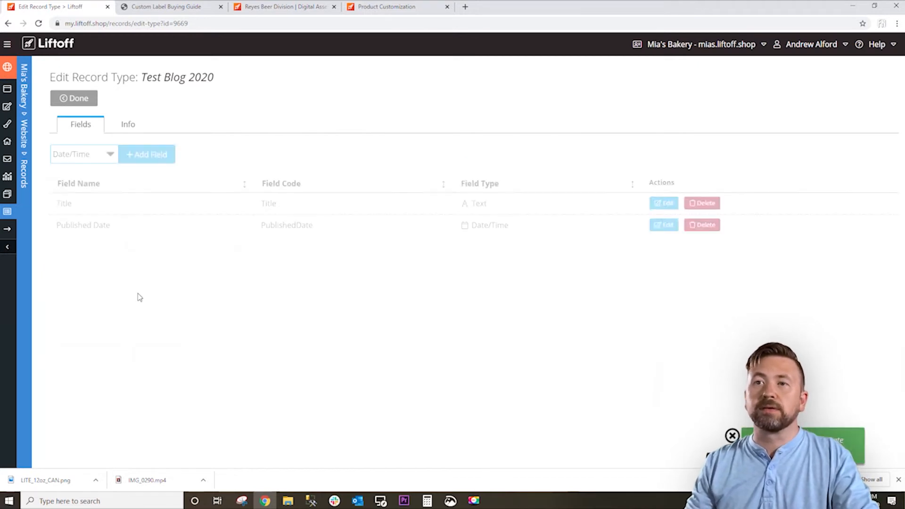
Add a required Image field named Banner with the directory path images and save it.
click(108, 161)
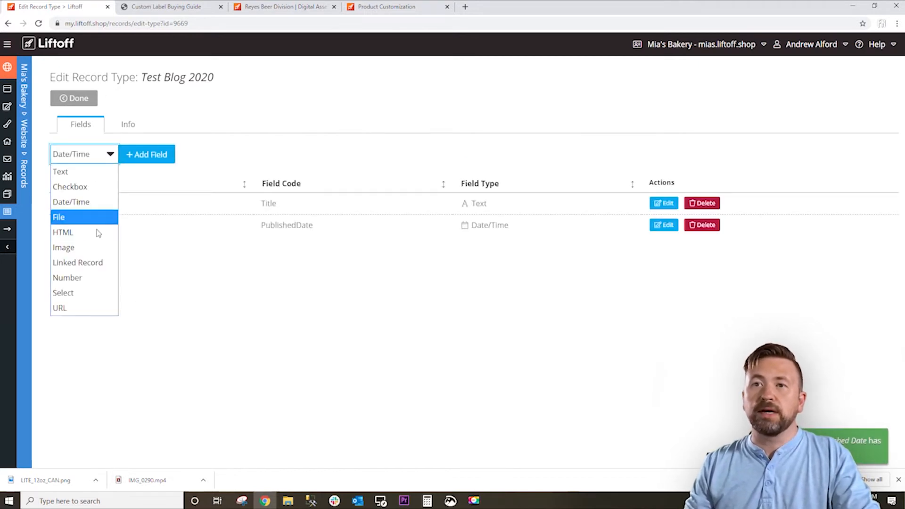
click(95, 248)
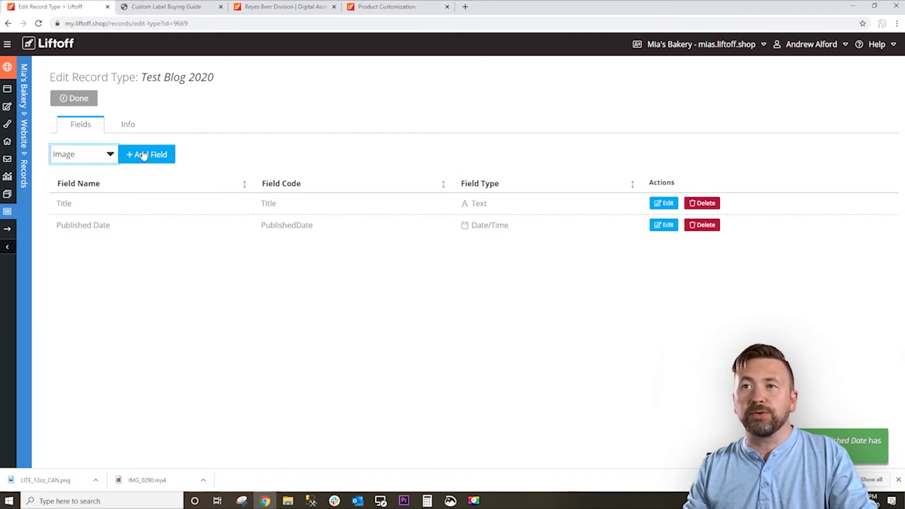
click(141, 154)
click(144, 183)
text(Banner)
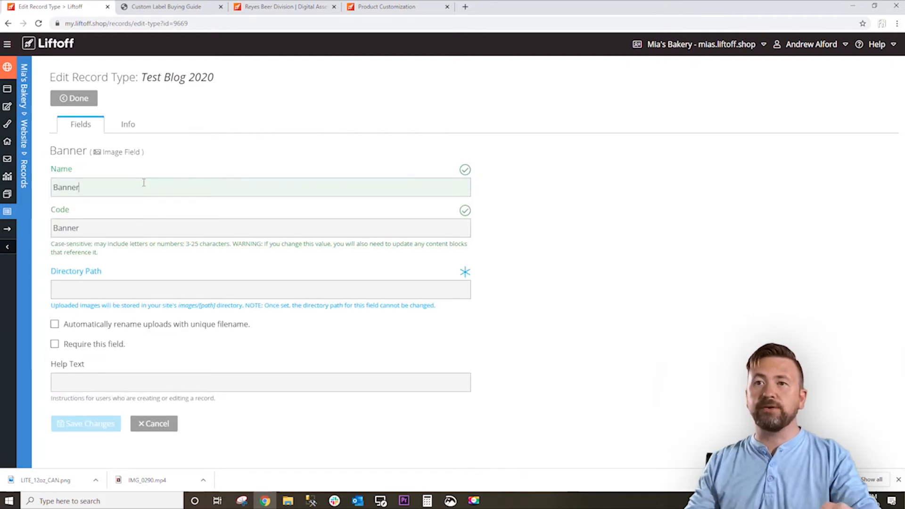
click(161, 295)
text(images)
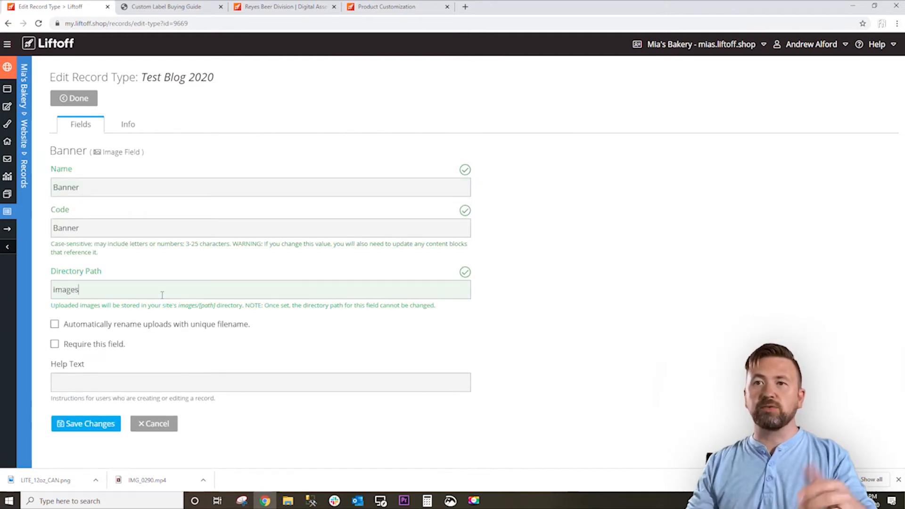
click(186, 344)
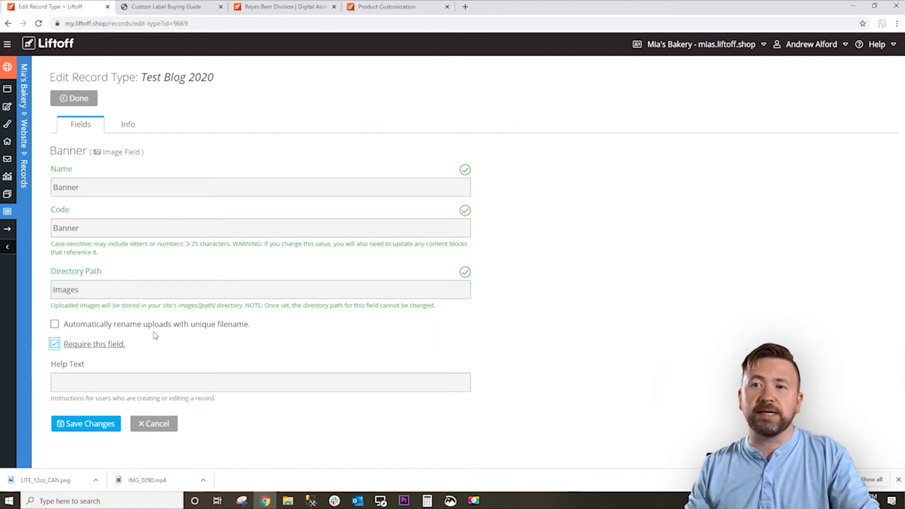
click(110, 424)
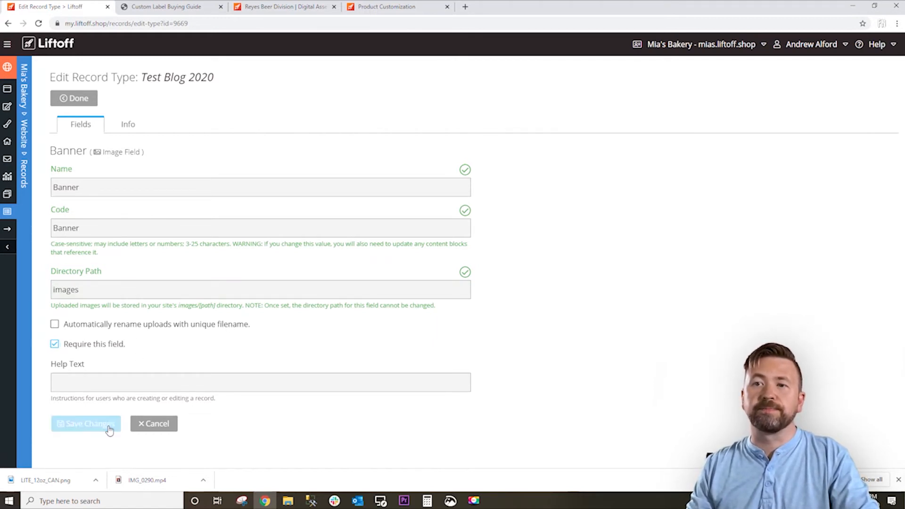
Add an HTML field named Body to the Test Blog 2020 record type, save it, and finish editing the type.
click(116, 155)
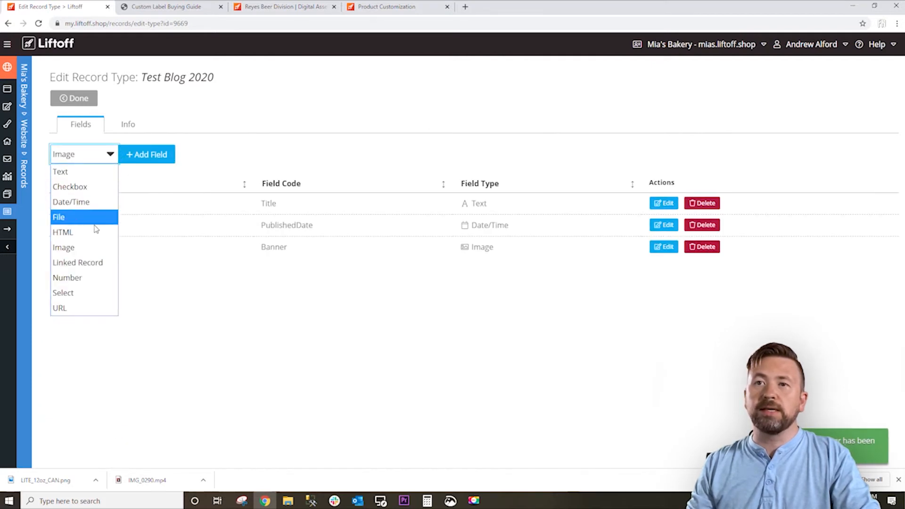
click(97, 233)
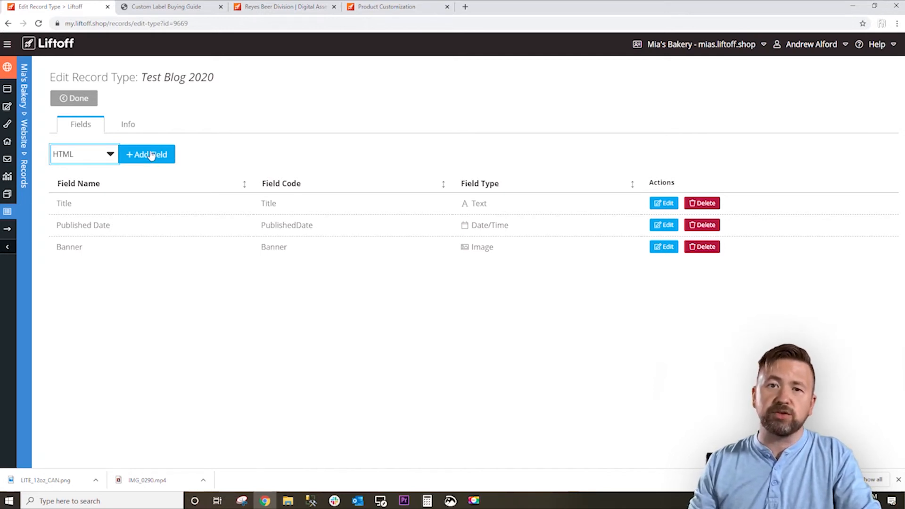
click(151, 156)
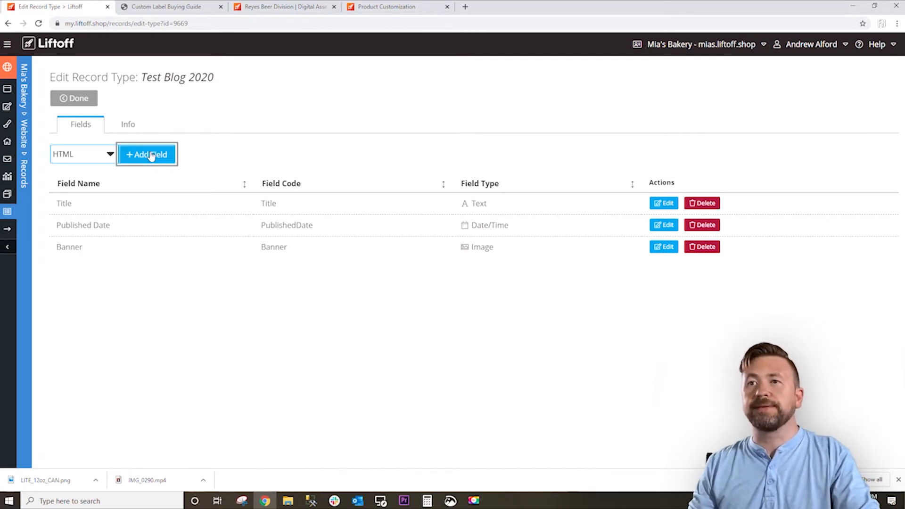
click(135, 182)
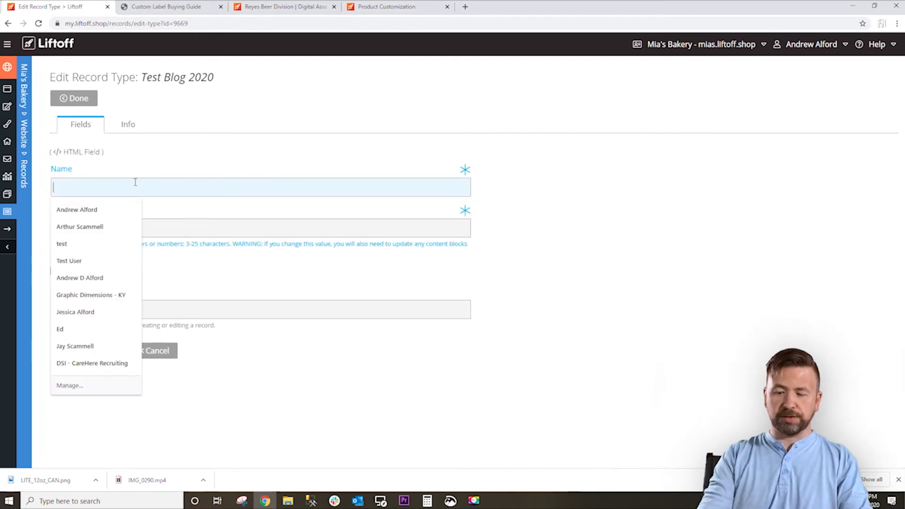
text(Body)
click(101, 358)
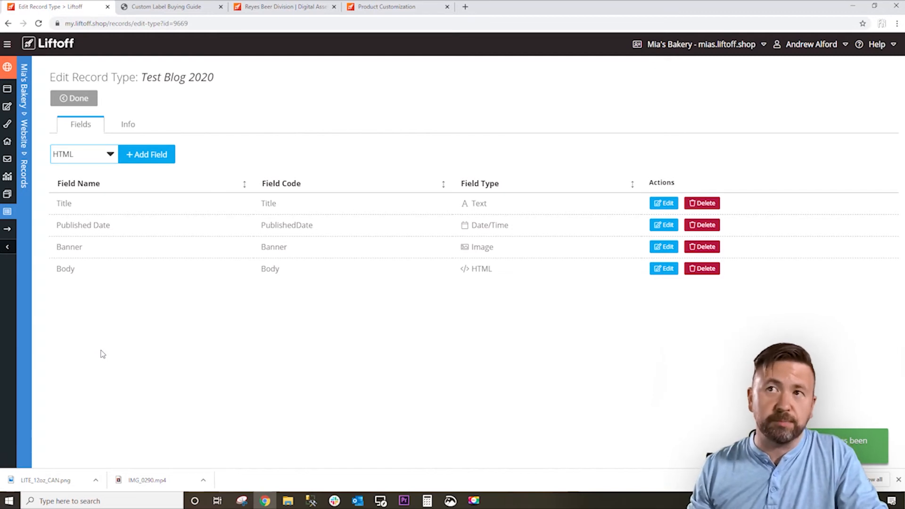
click(85, 98)
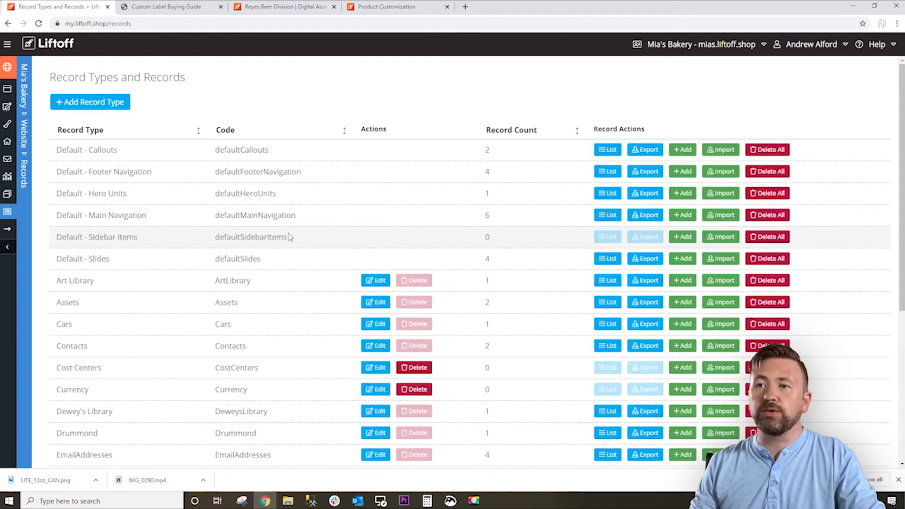
Start a new record for the Test Blog 2020 type and title it Happy New Year 2020.
scroll(492, 353, down, 5)
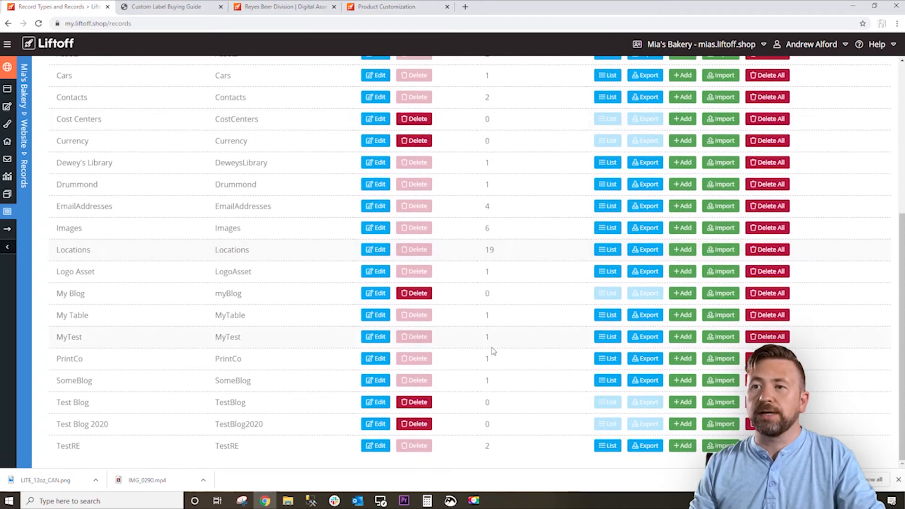
double_click(225, 425)
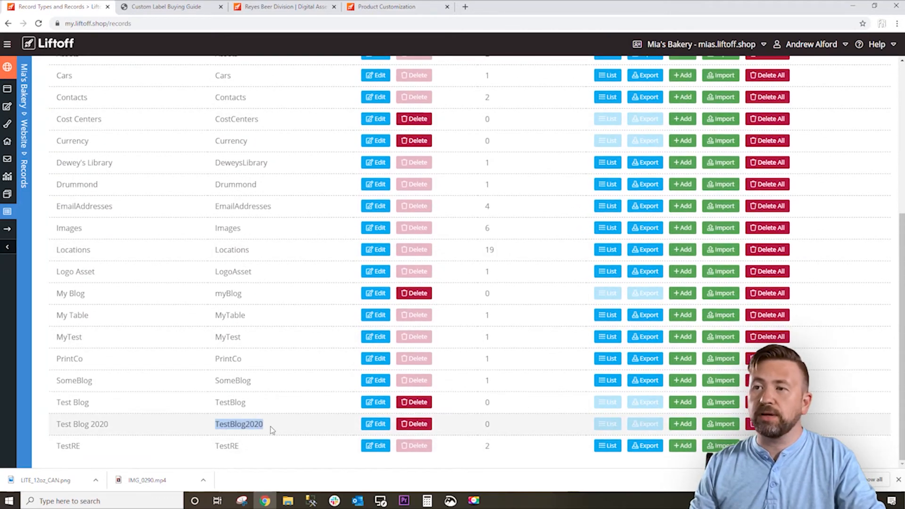
click(692, 424)
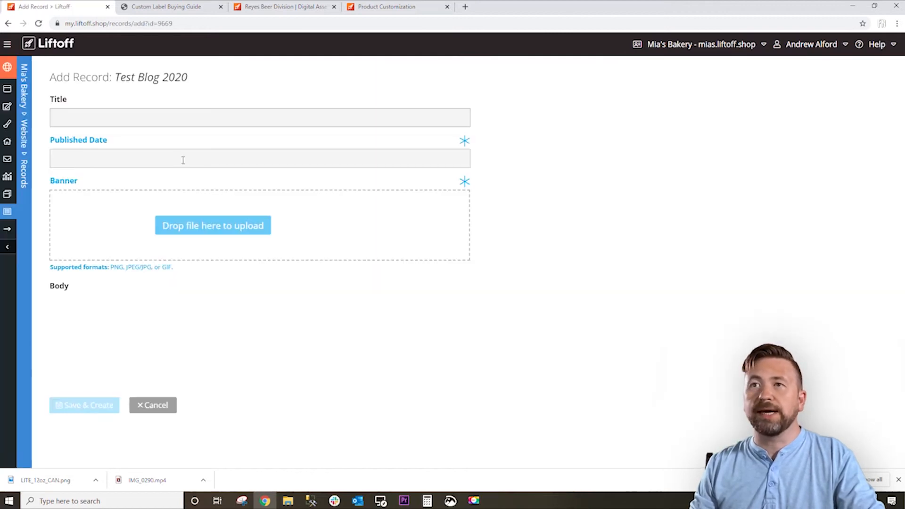
click(101, 123)
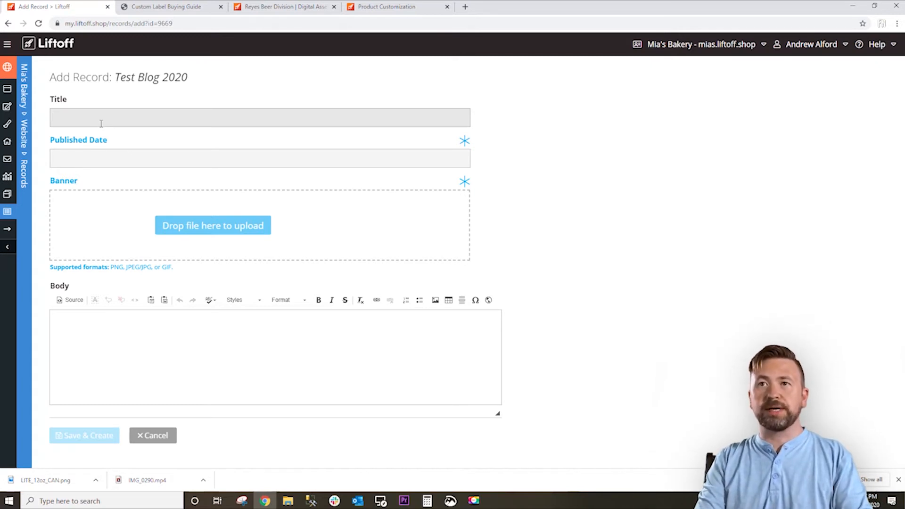
text(New Year 2020)
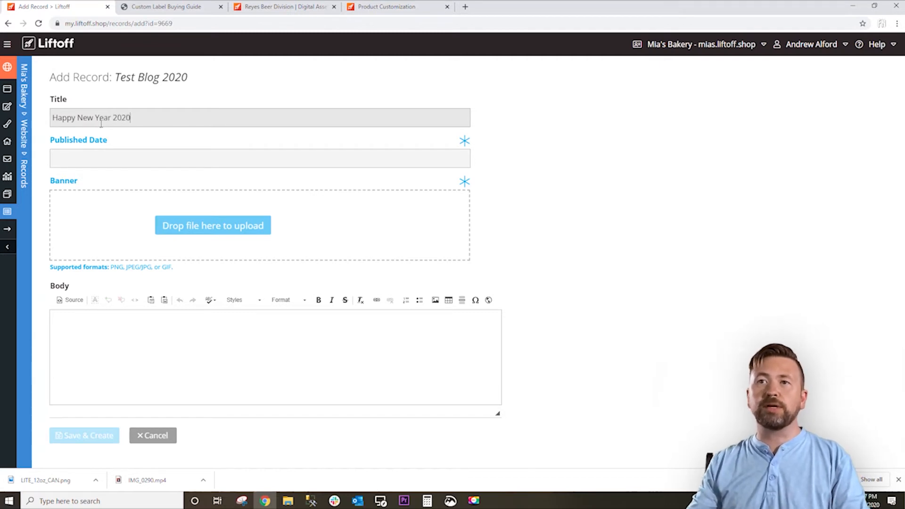
Set the record's published date to January 1, 2020.
click(117, 138)
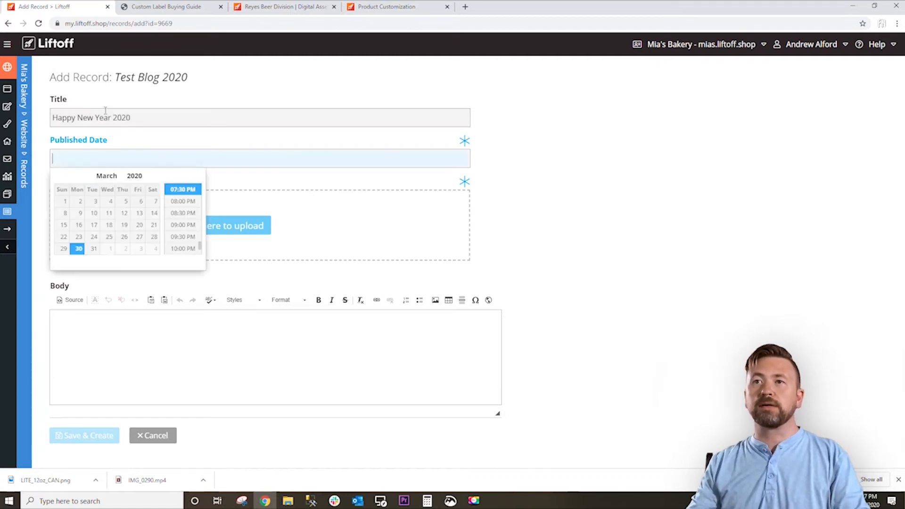
click(60, 175)
click(61, 175)
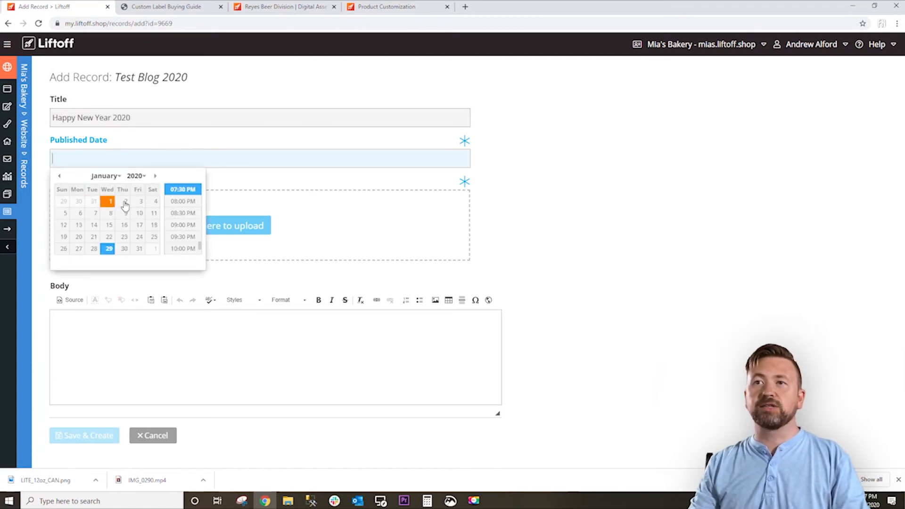
click(109, 201)
click(585, 215)
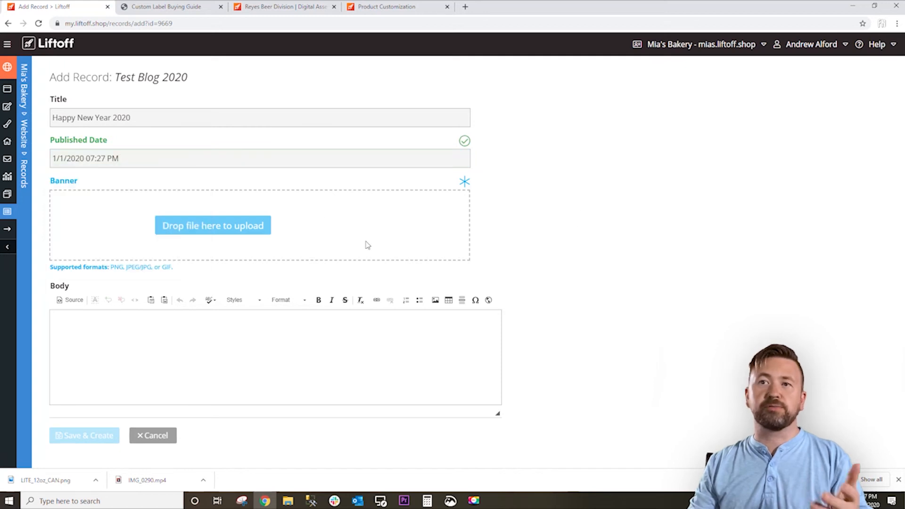
Upload _thumb_29720.png from the demo assets folder as the record's banner image.
click(264, 248)
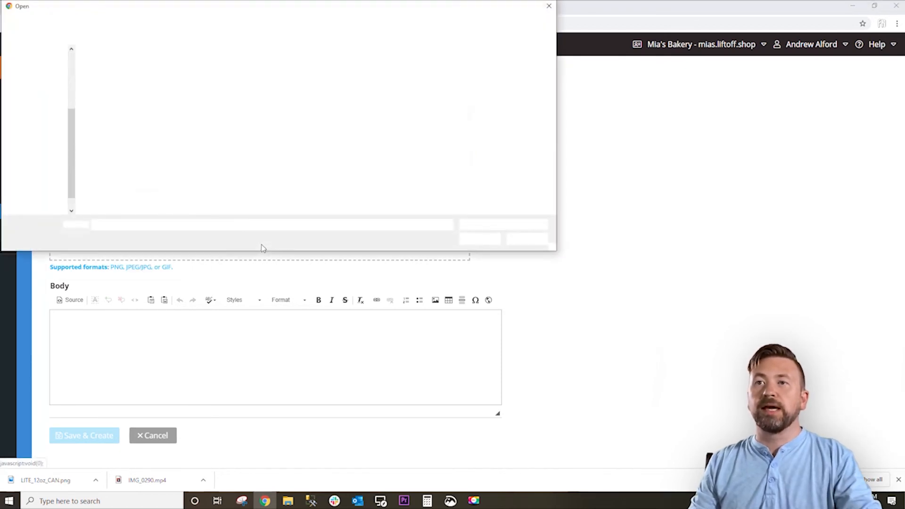
click(32, 63)
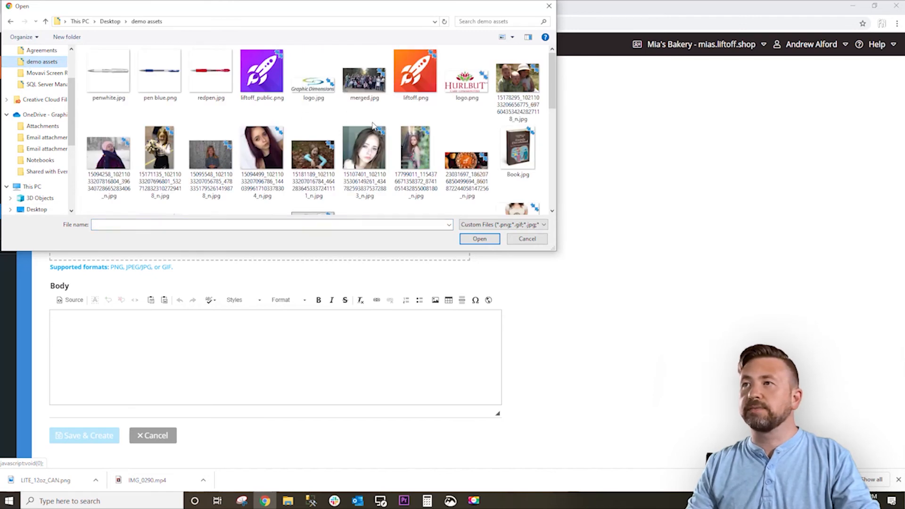
scroll(417, 134, down, 2)
scroll(417, 134, down, 3)
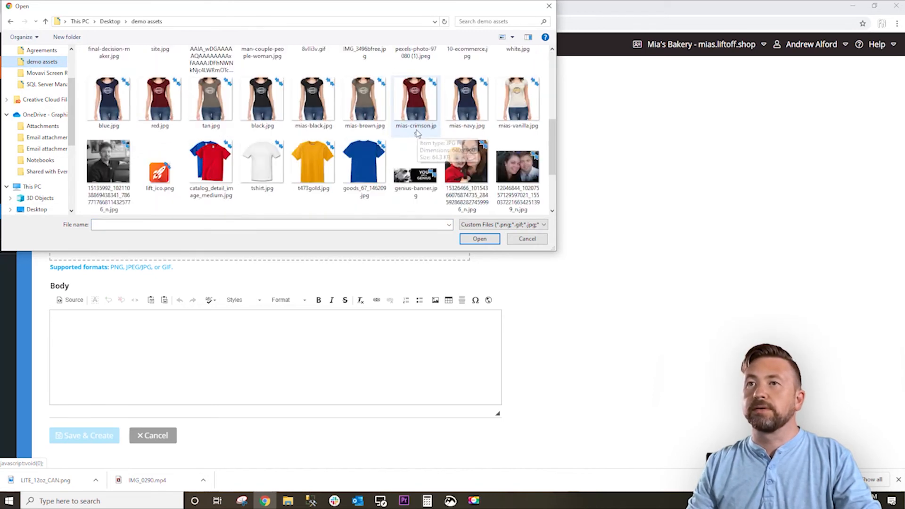
scroll(416, 136, down, 1)
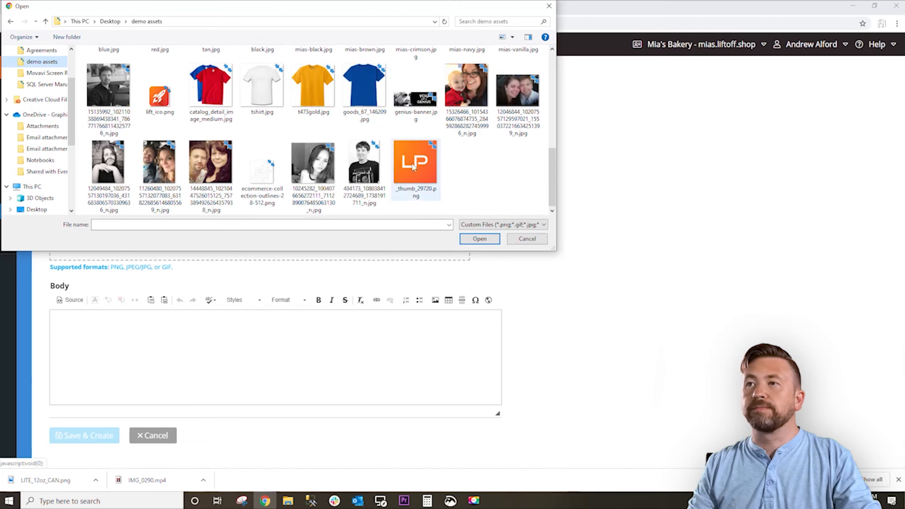
double_click(414, 165)
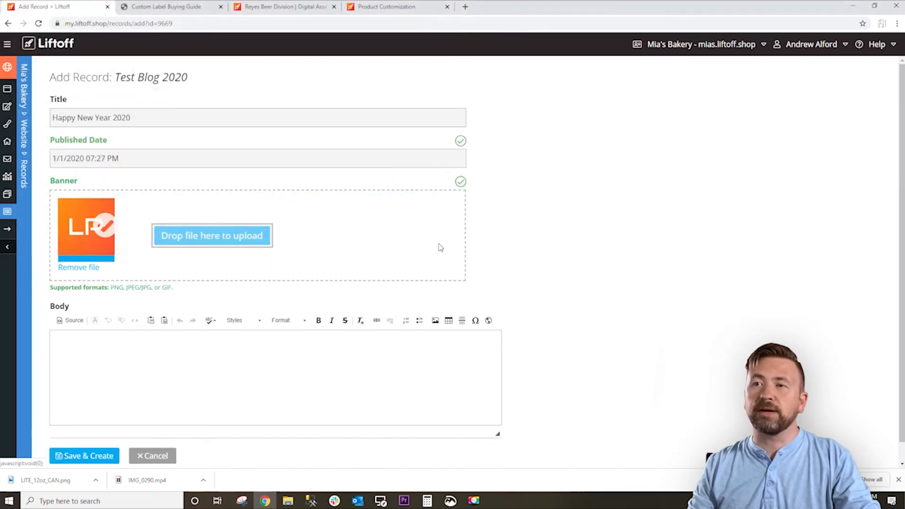
Enter Hello World! as the body text, and save and create the record.
click(313, 347)
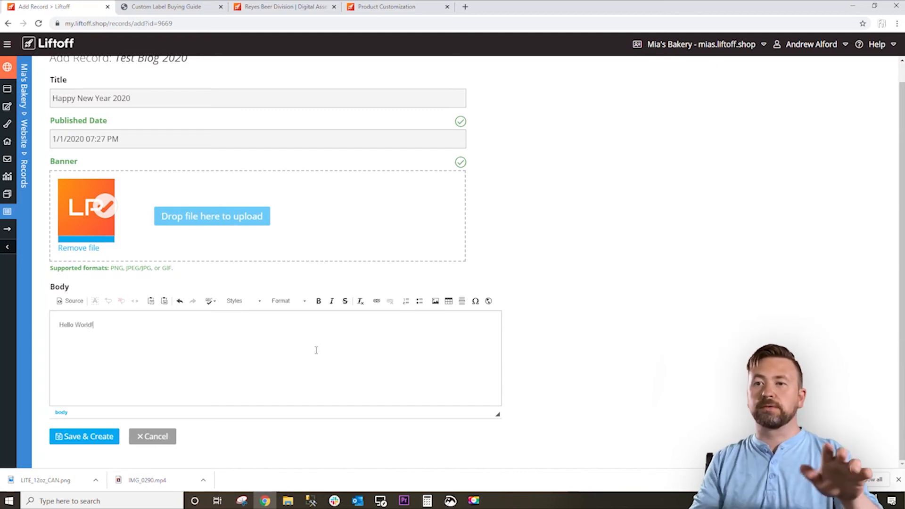
click(99, 442)
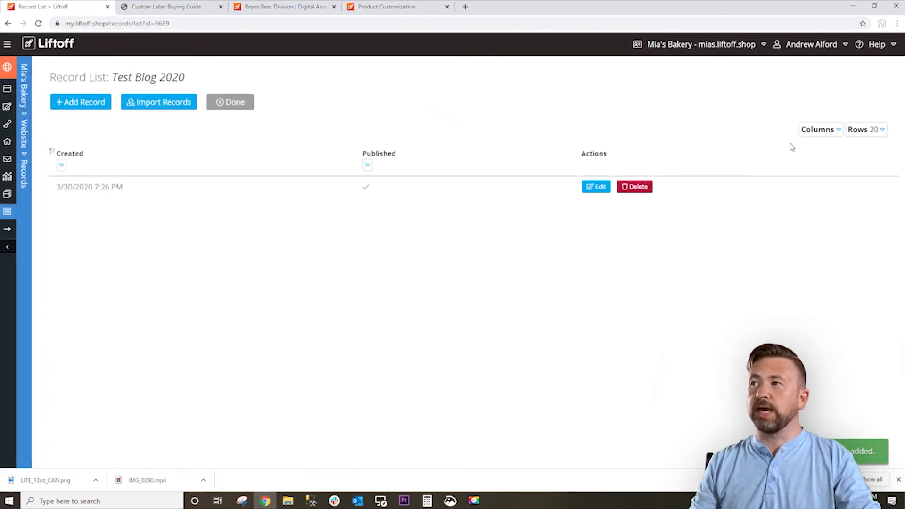
Add the URL, Title and Banner columns to the Test Blog 2020 record list.
click(809, 130)
click(755, 181)
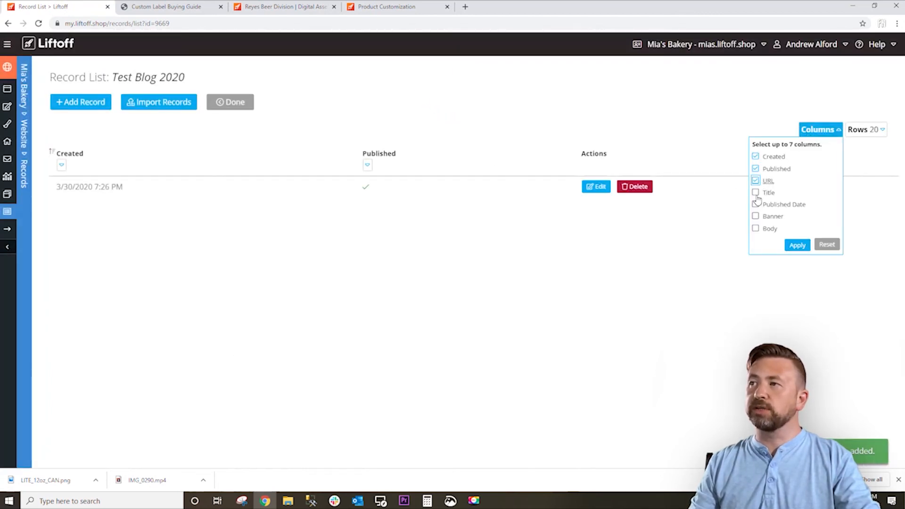
click(755, 193)
click(755, 216)
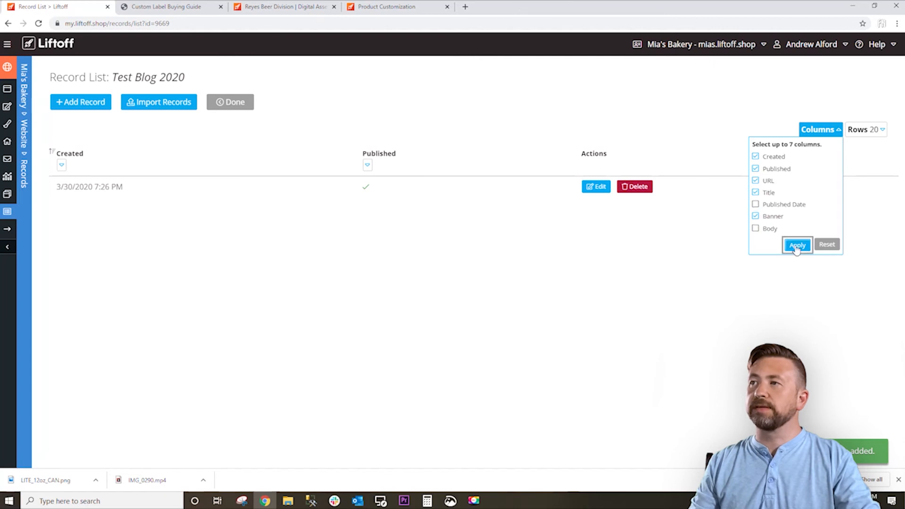
click(796, 245)
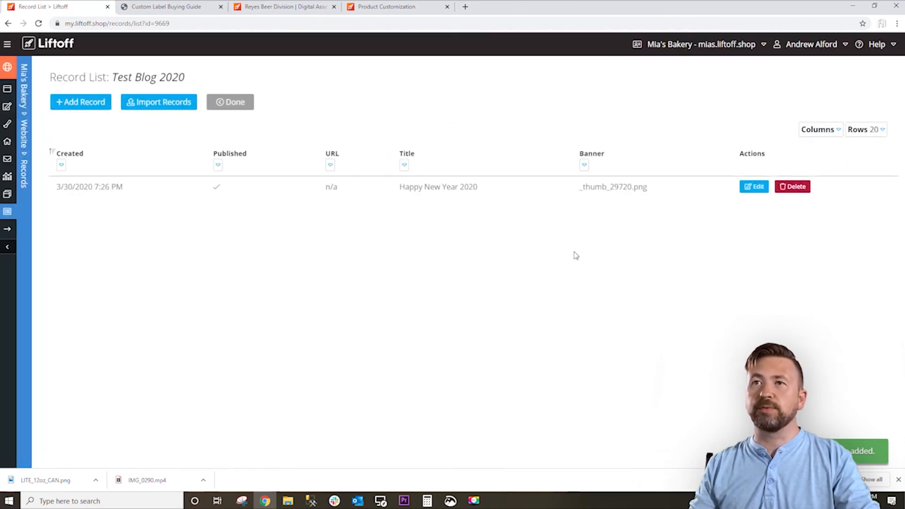
Examine the spreadsheet column requirements for importing Test Blog 2020 records, and return to the record types overview.
click(161, 105)
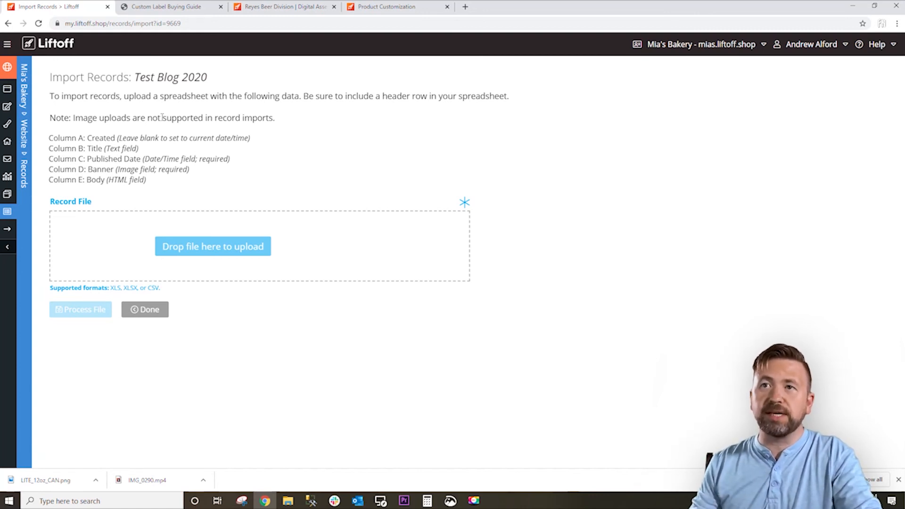
drag(177, 188, 49, 141)
click(199, 186)
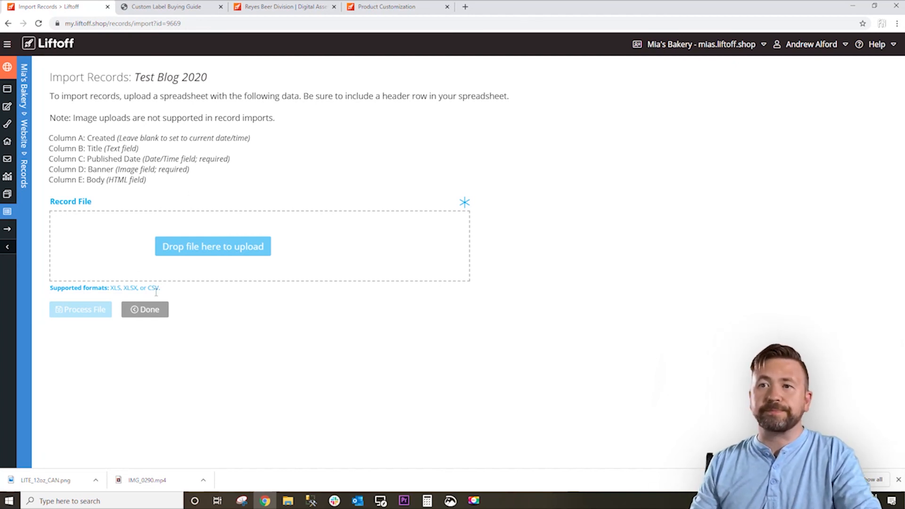
click(157, 312)
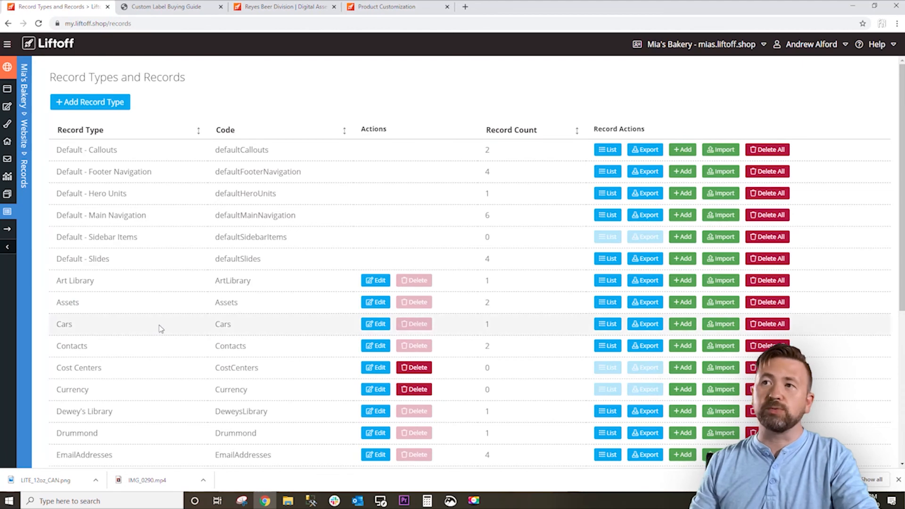
List the records of the Assets type and open one for editing to view its uploaded file.
click(608, 302)
click(749, 185)
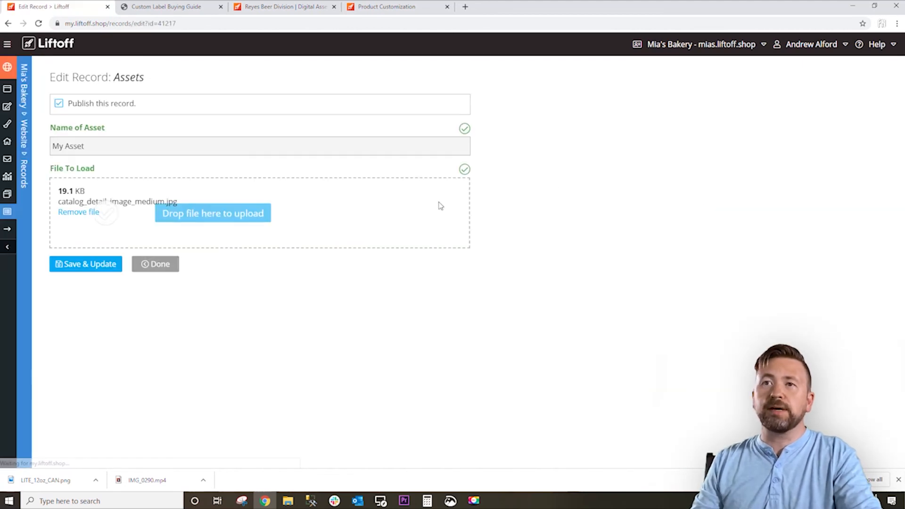